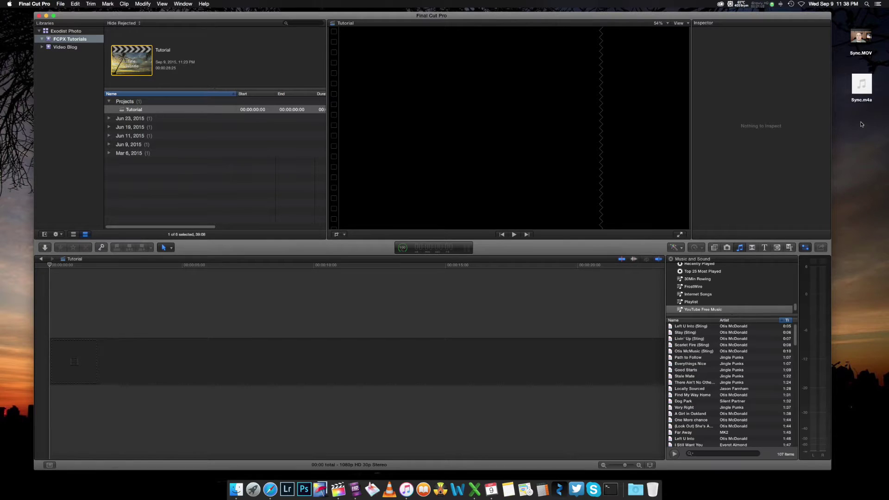
Step: Drag Sync.MOV and Sync.m4a from the desktop into the FCPX Tutorials library as a Sep 9, 2015 event
mouse_move(869, 43)
left_click_drag(873, 144, 188, 117)
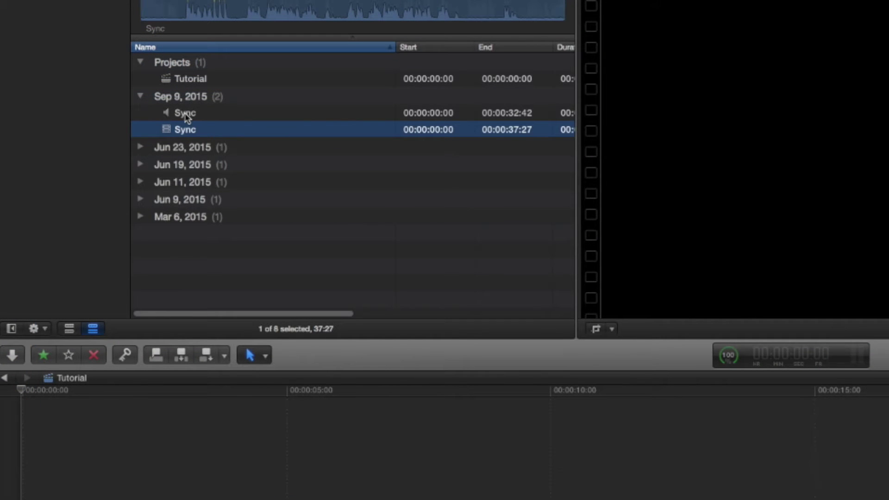
Step: Synchronize the two Sync clips into a 37:27 'Sync - Synchronized Clip' with Synchronize Clips
left_click(186, 115, "super")
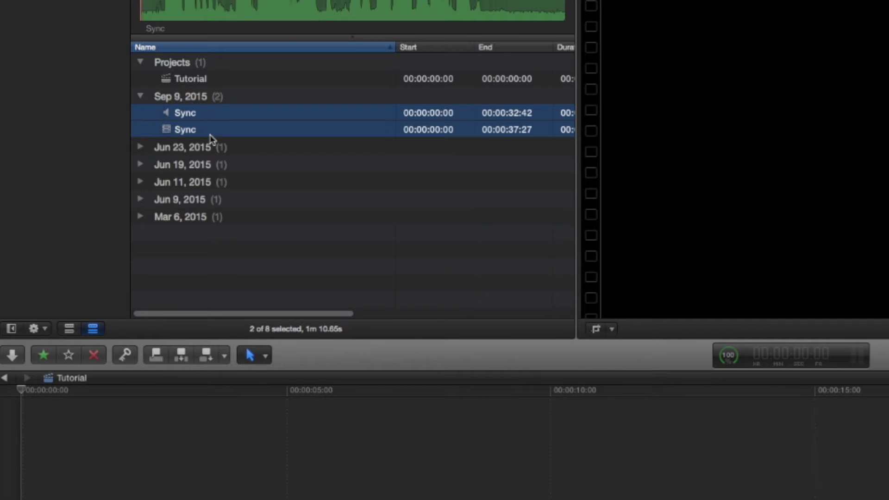
right_click(234, 115)
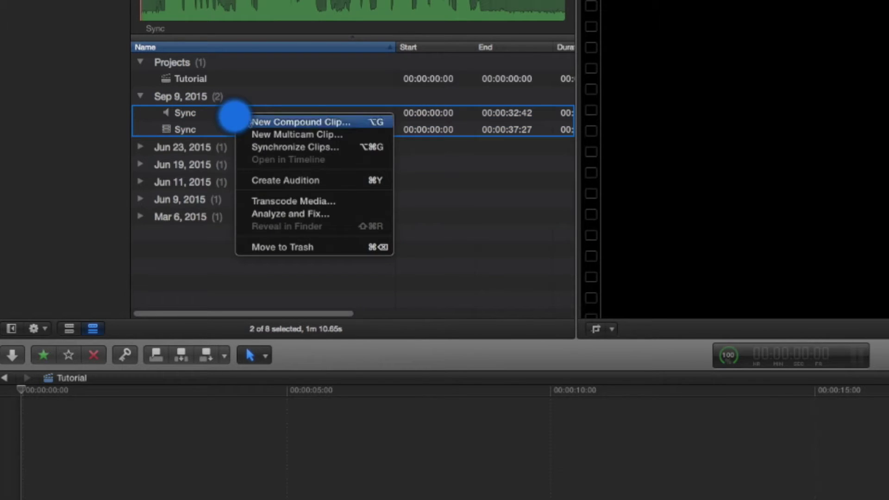
left_click(273, 147)
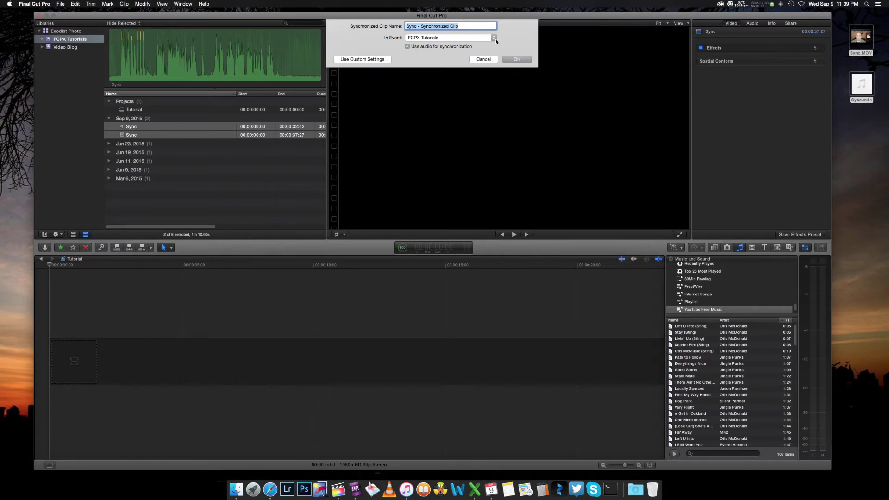
left_click(517, 59)
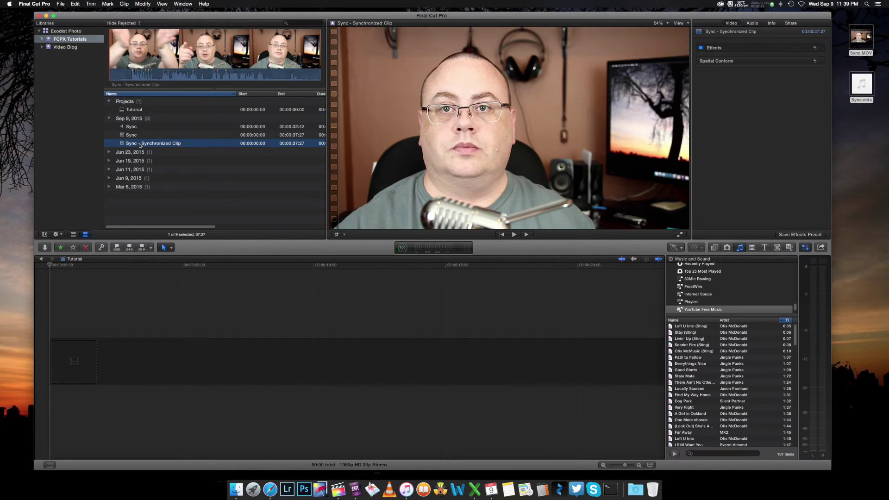
Step: Drop the synchronized clip into the Tutorial timeline, zoom out to fit it, and preview it from the start
left_click_drag(140, 145, 100, 355)
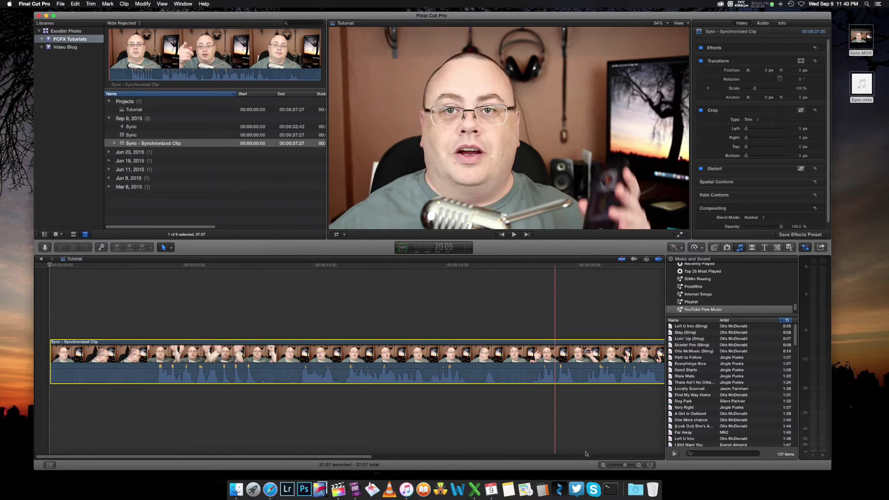
left_click(603, 465)
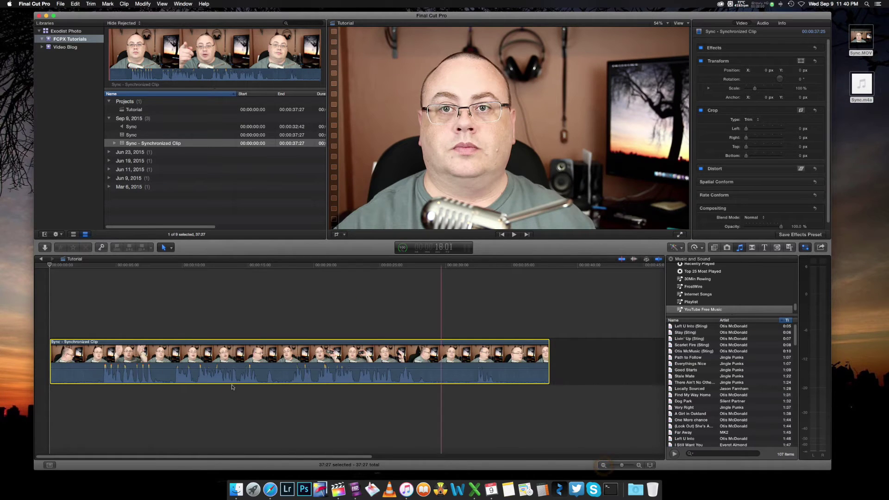
left_click(95, 294)
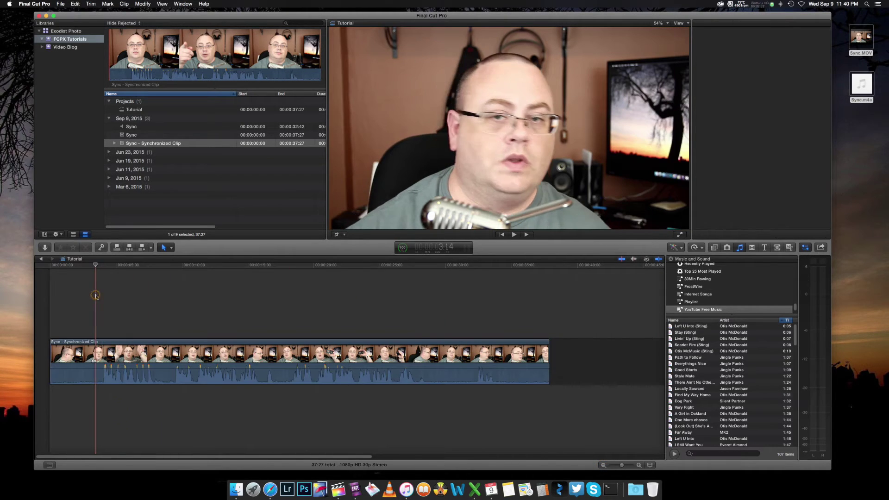
left_click(514, 236)
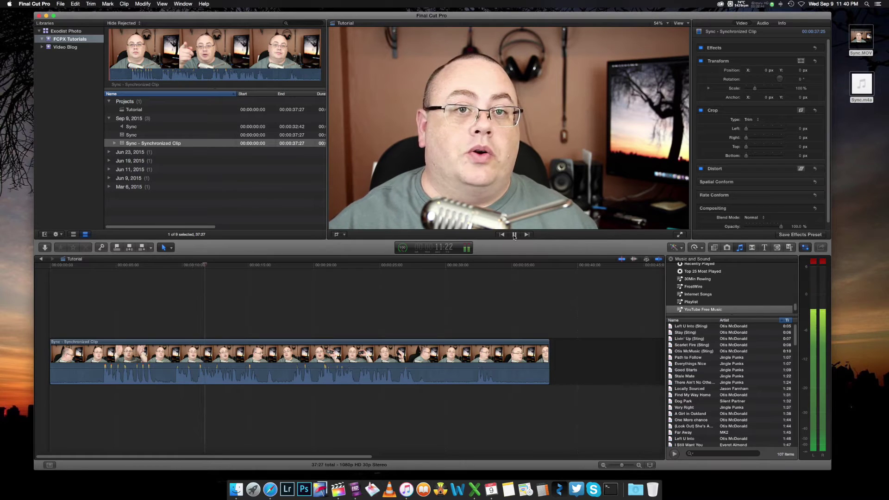
left_click(514, 235)
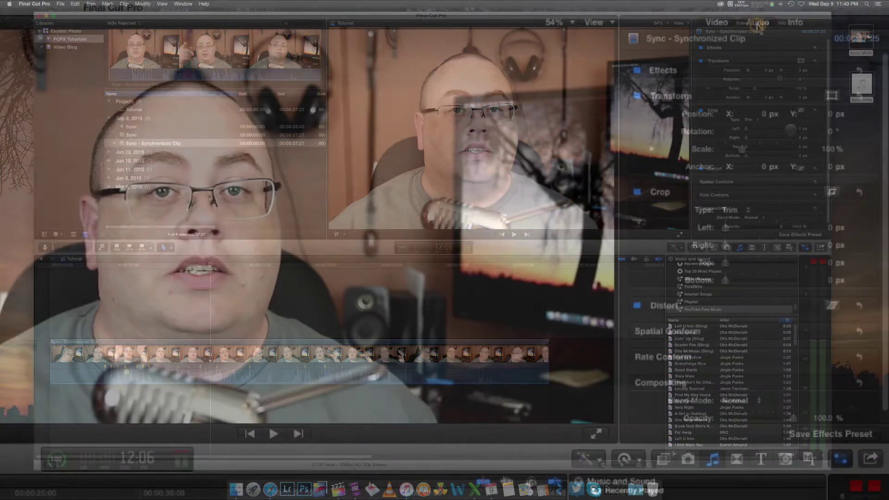
Step: Uncheck the camera's Storyline channel in the Inspector's Audio tab, then replay the clip to check
left_click(762, 23)
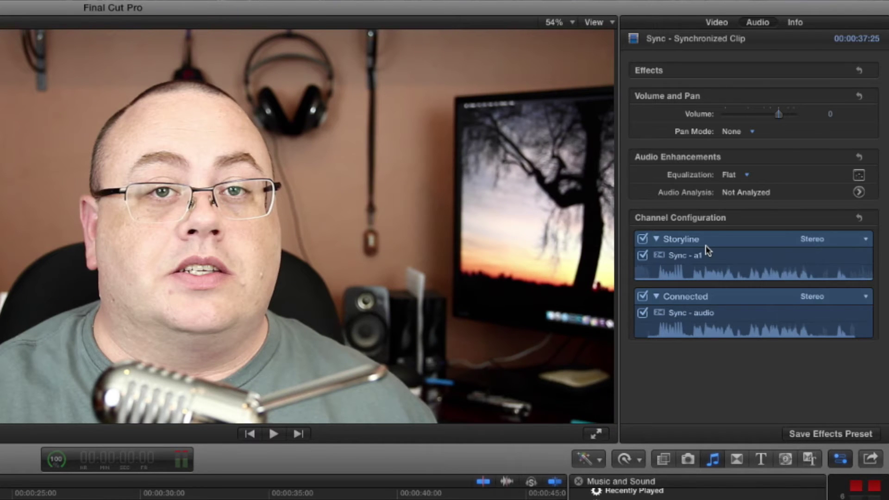
left_click(642, 239)
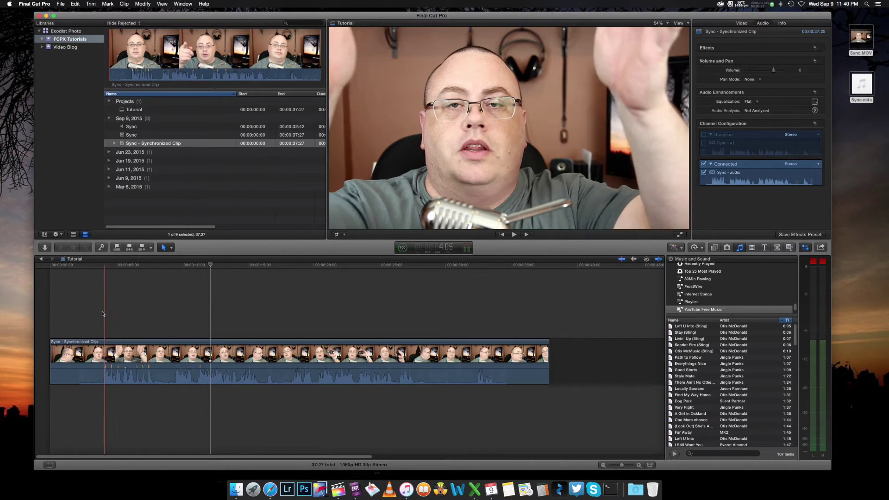
left_click(99, 309)
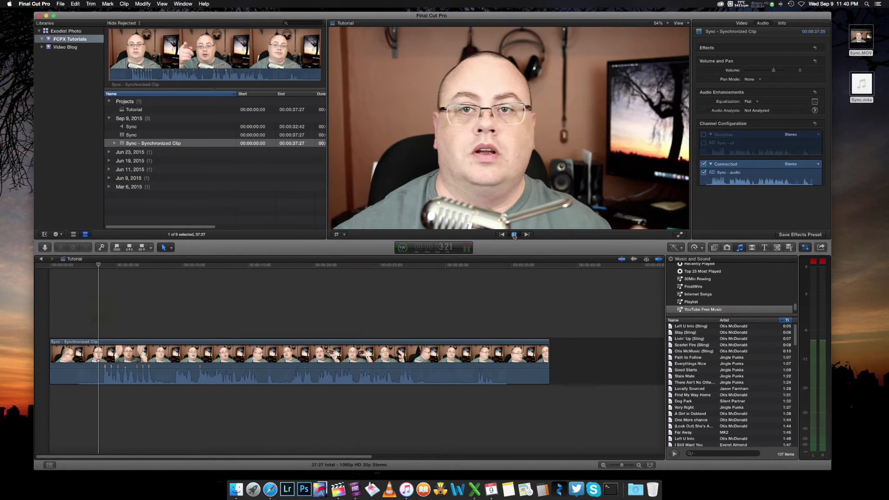
left_click(514, 235)
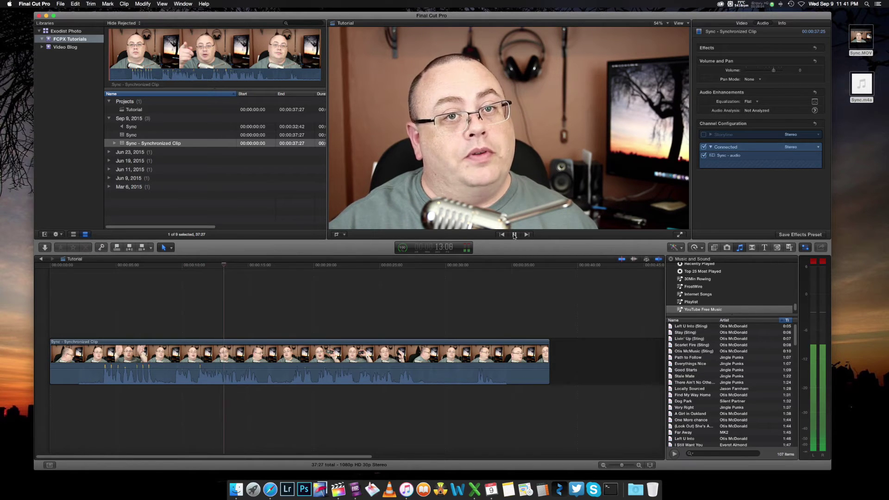
left_click(514, 235)
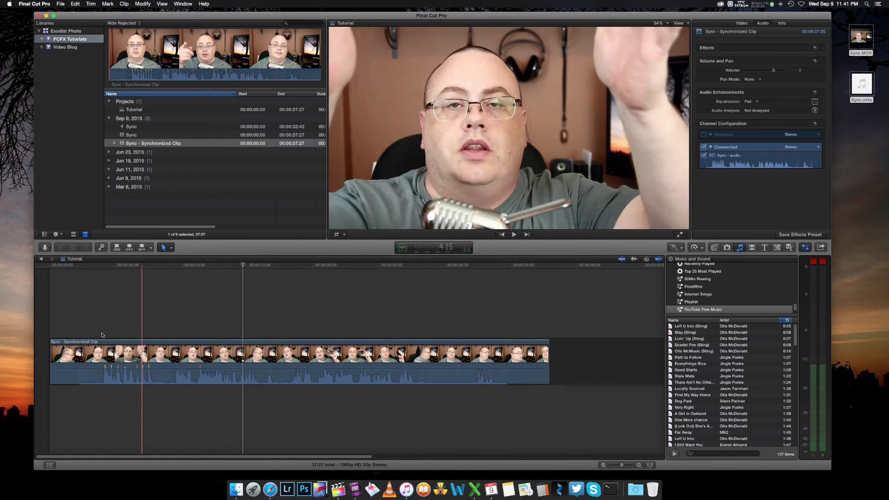
left_click(193, 344)
Step: Delete the synchronized clip from the timeline and select both Sync clips in the event
key("Delete")
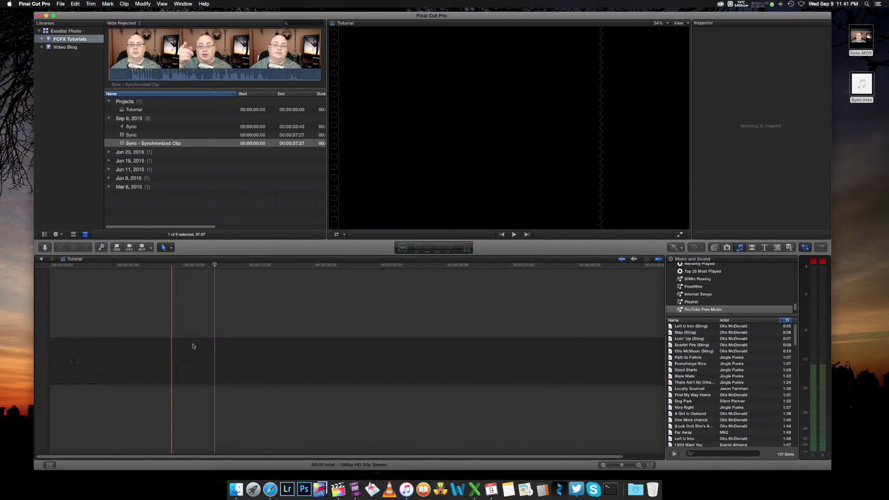
left_click(133, 130)
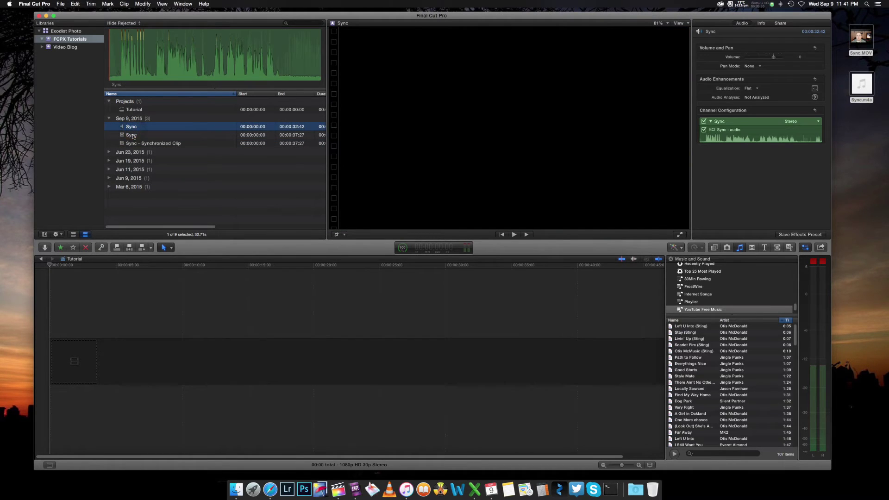
left_click(133, 137, "super")
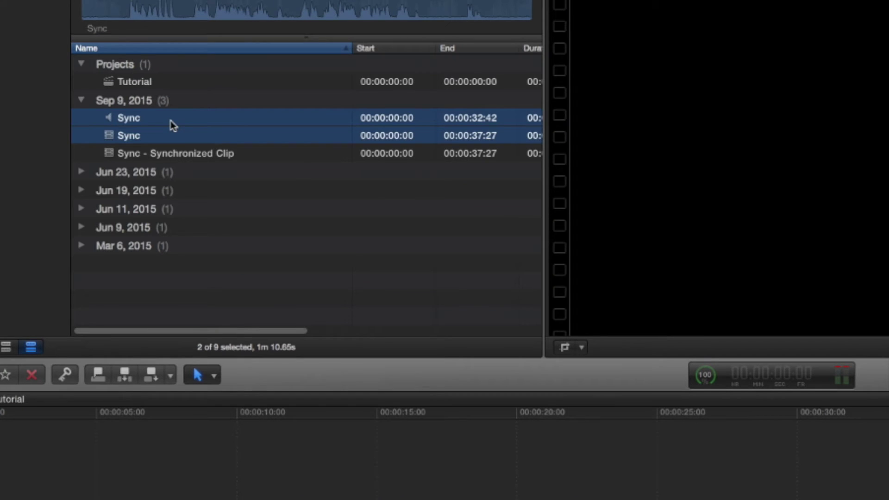
Step: Make a multicam clip named 'Sync' from the two clips and drag it into the Tutorial timeline
right_click(170, 120)
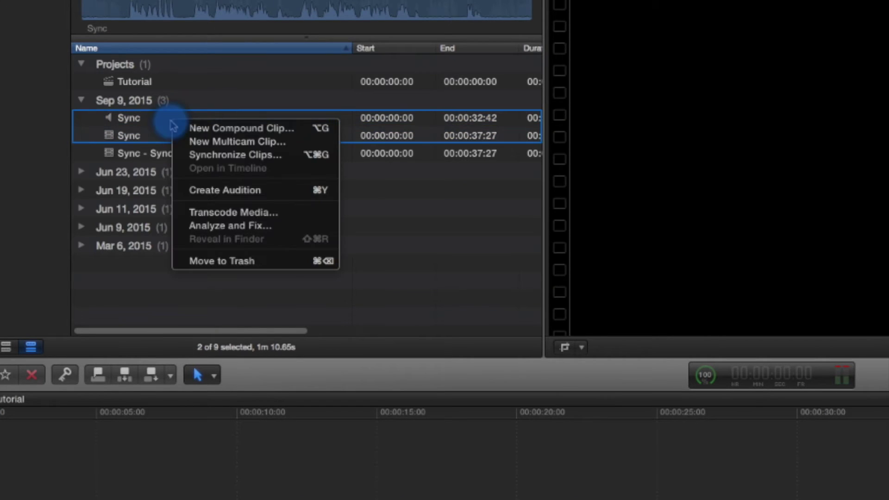
left_click(226, 142)
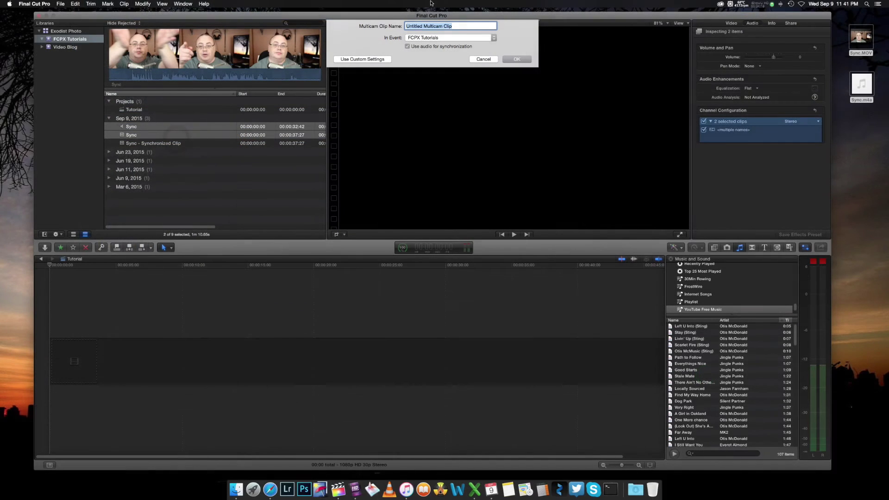
double_click(413, 26)
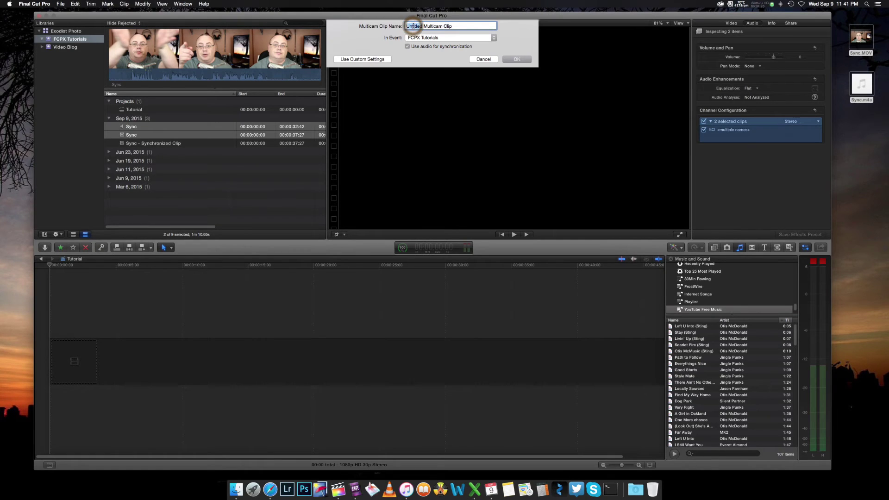
type("Sync")
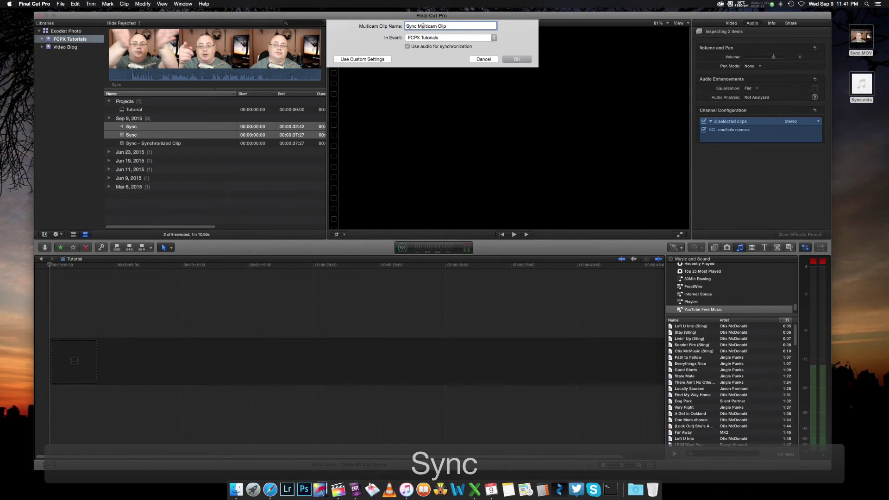
left_click(507, 60)
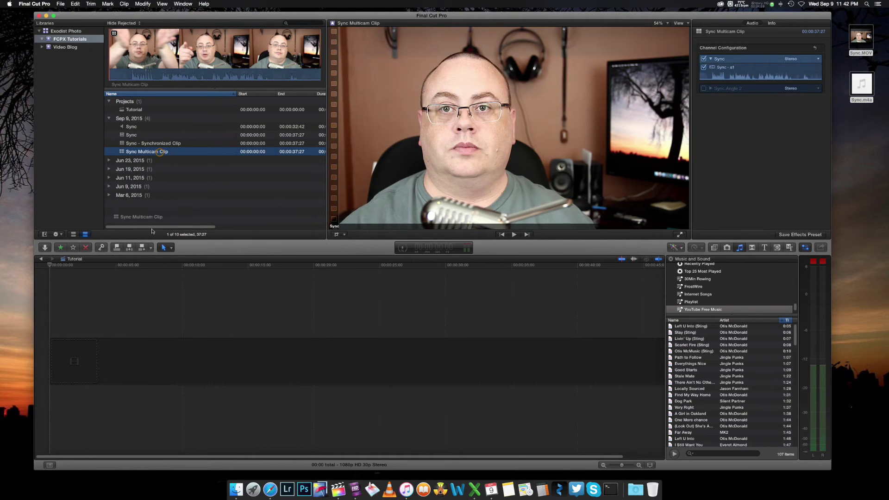
left_click_drag(161, 153, 98, 350)
Step: Keep Sync as the multicam clip's active video and audio angle in the timeline
left_click(98, 349)
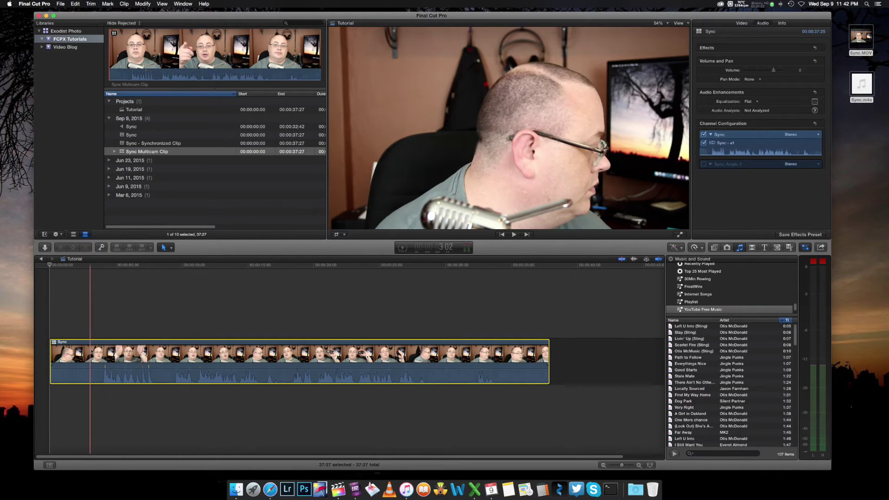
right_click(55, 344)
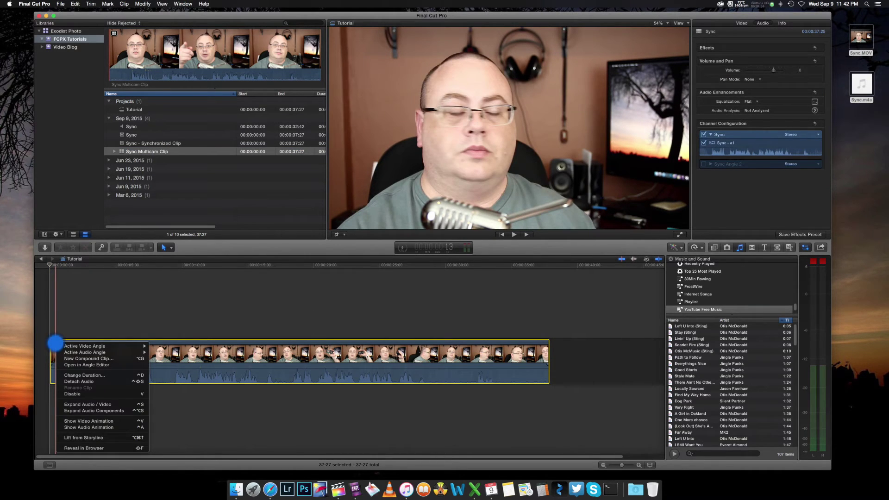
mouse_move(85, 348)
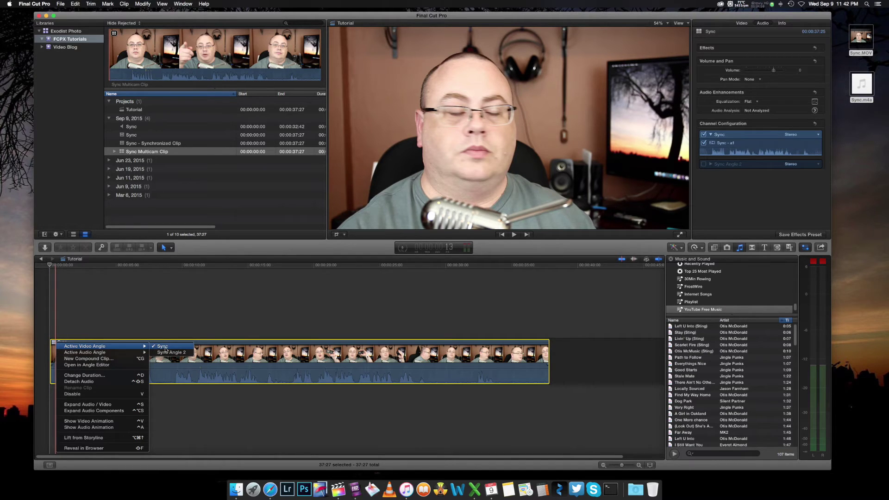
mouse_move(125, 354)
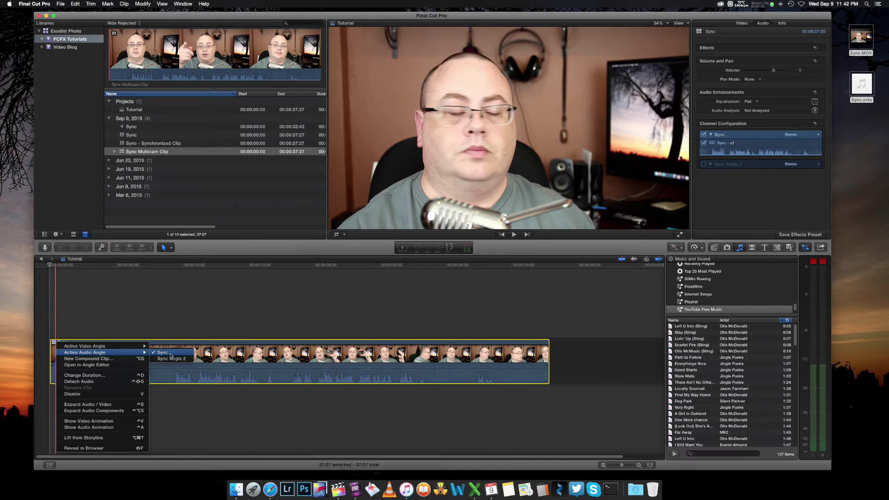
left_click(195, 333)
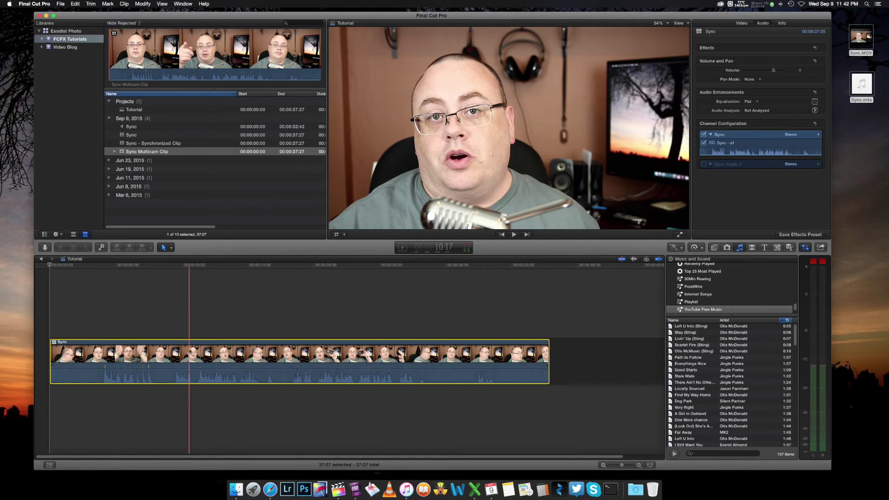
Step: Delete the Sync clip from the timeline and rename the audio clip to Sync-AUDIO
key("Delete")
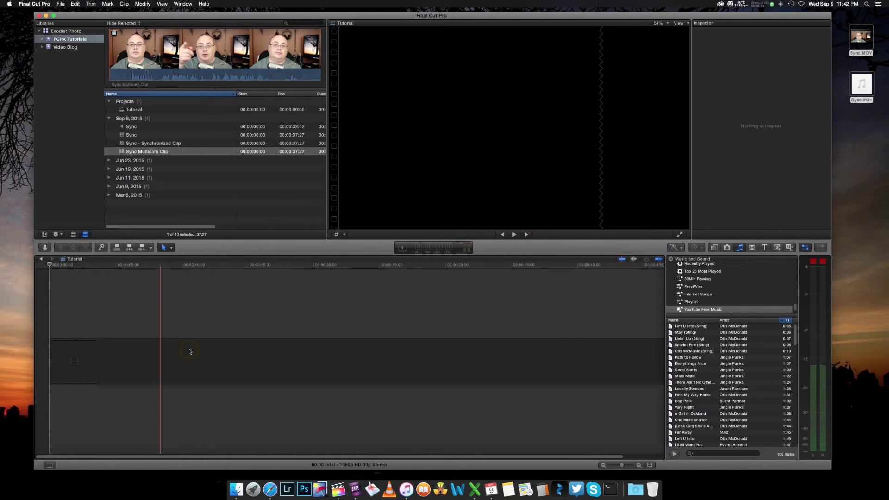
left_click(134, 127)
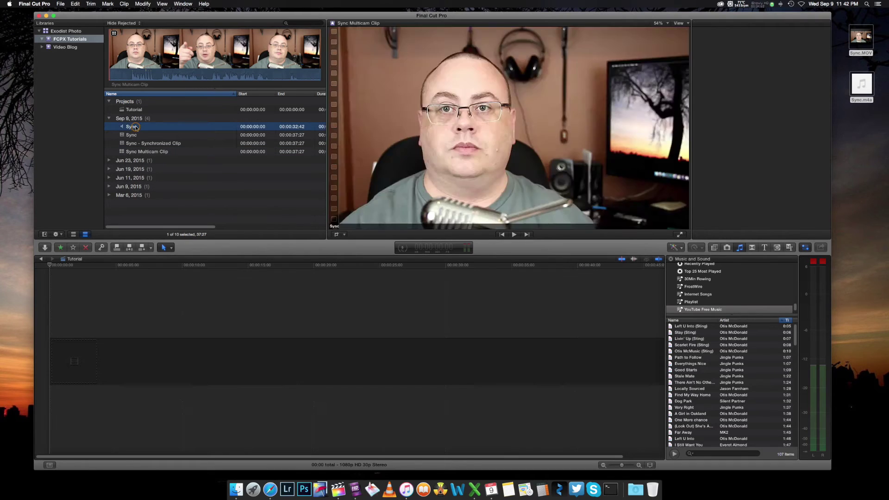
left_click(135, 127)
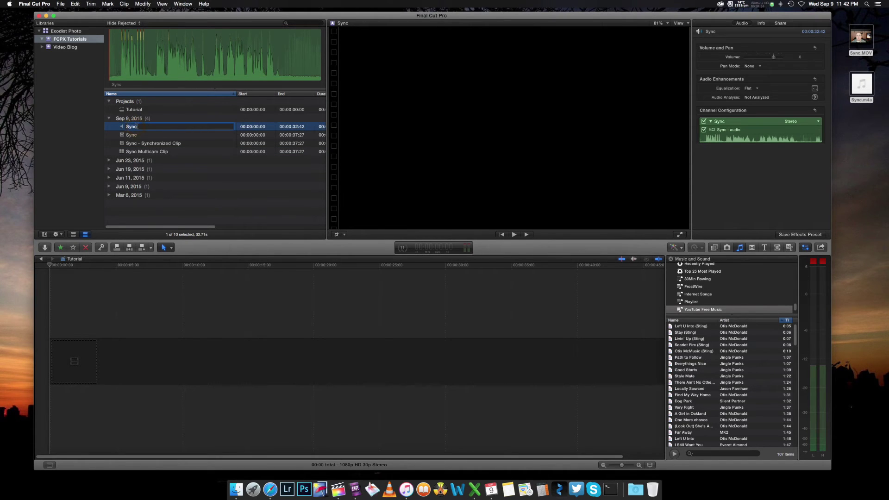
type("-AUDIO")
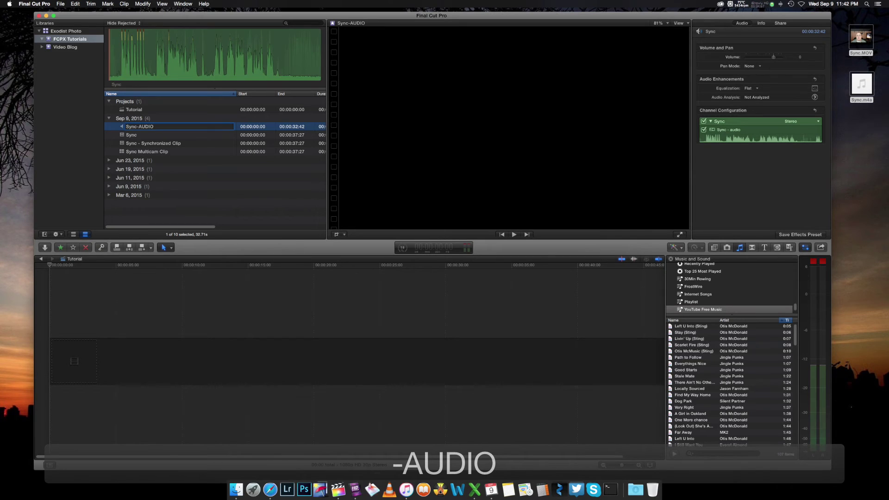
key("Return")
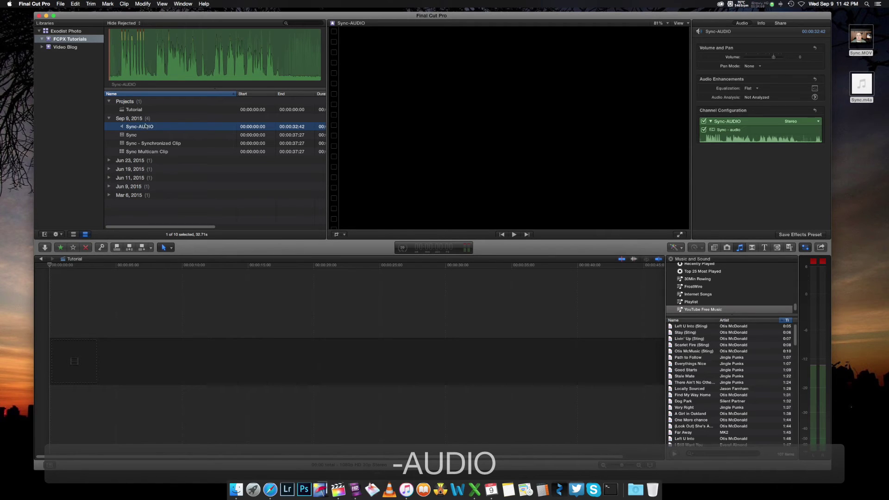
Step: Rename the video clip to Sync-VIDEO and select it together with Sync-AUDIO
left_click(137, 135)
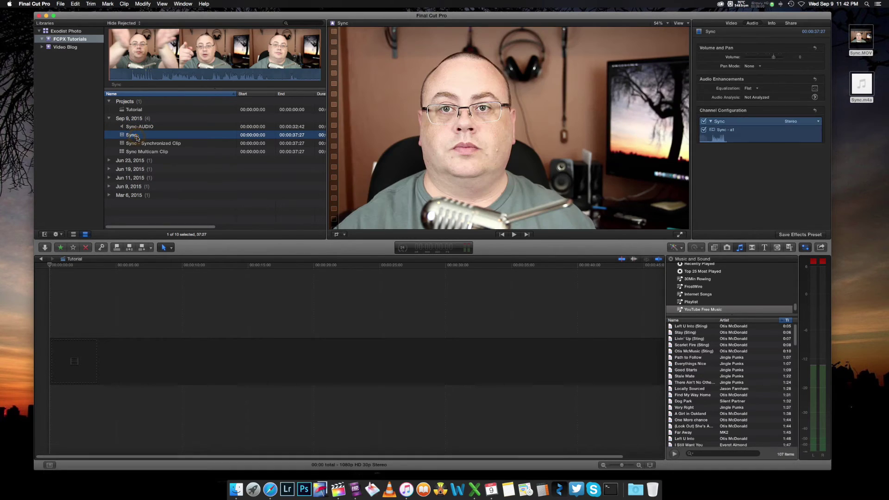
left_click(138, 135)
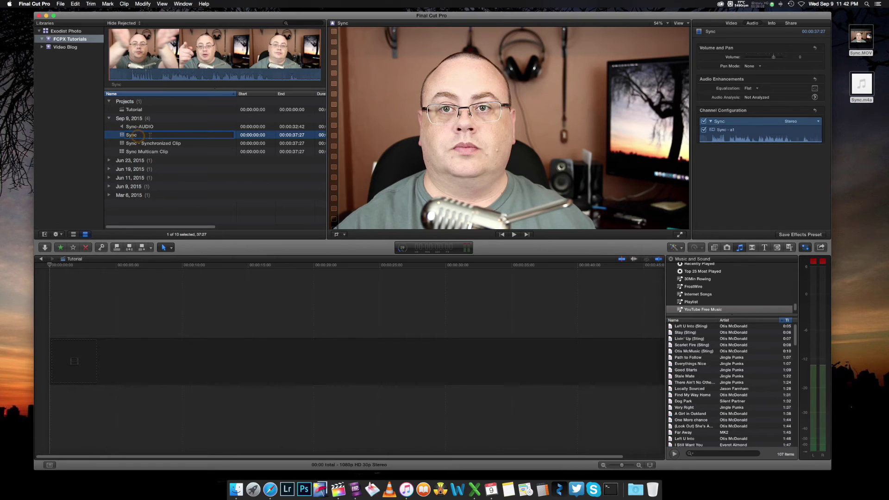
type("-VIDEO")
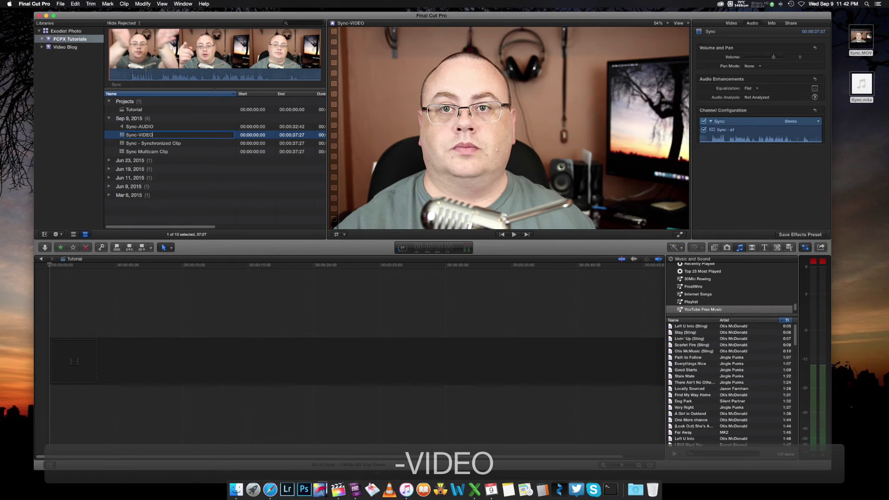
key("Return")
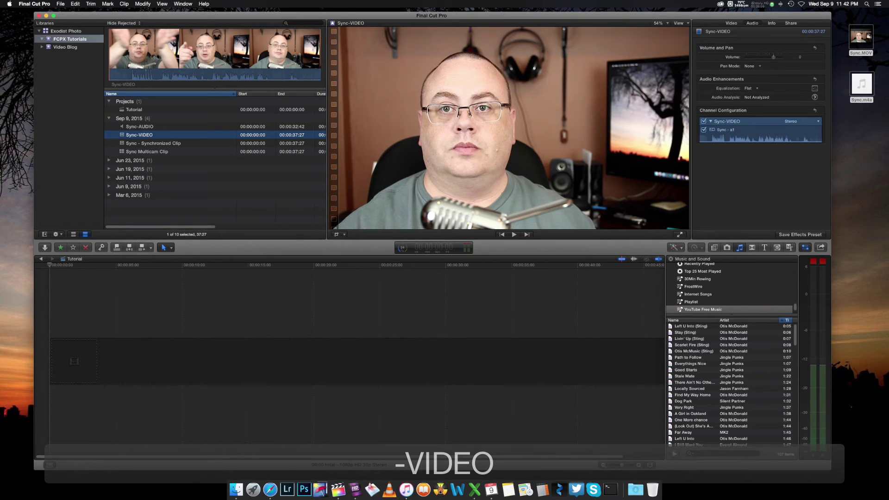
left_click(141, 127, "super")
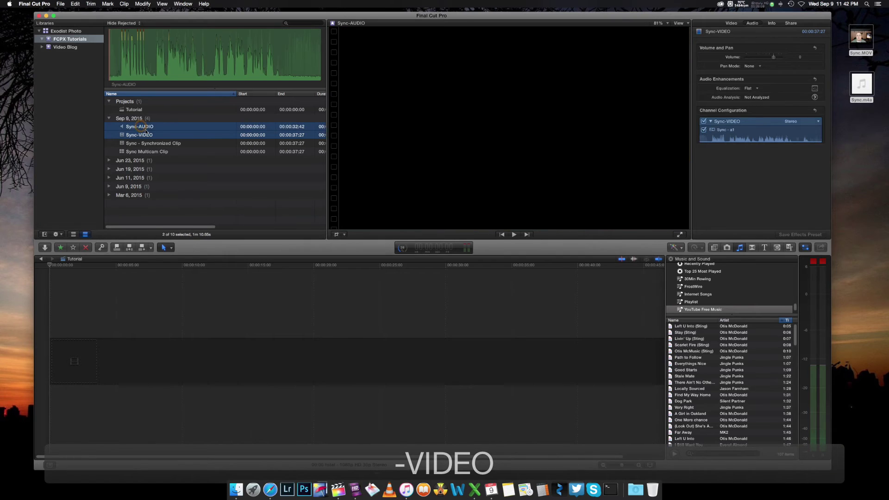
Step: Create 'Sync2 Multicam Clip' (37:27) from Sync-AUDIO and Sync-VIDEO and select it in the event
right_click(145, 131)
left_click(167, 138)
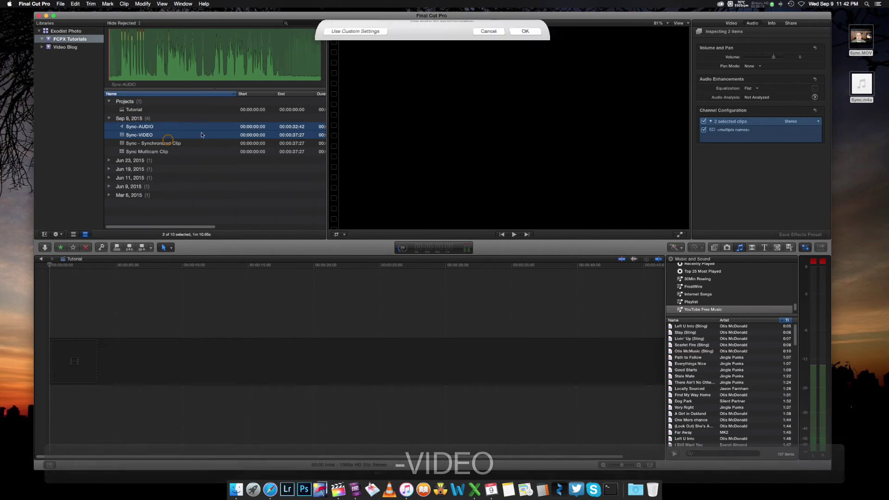
left_click(414, 26)
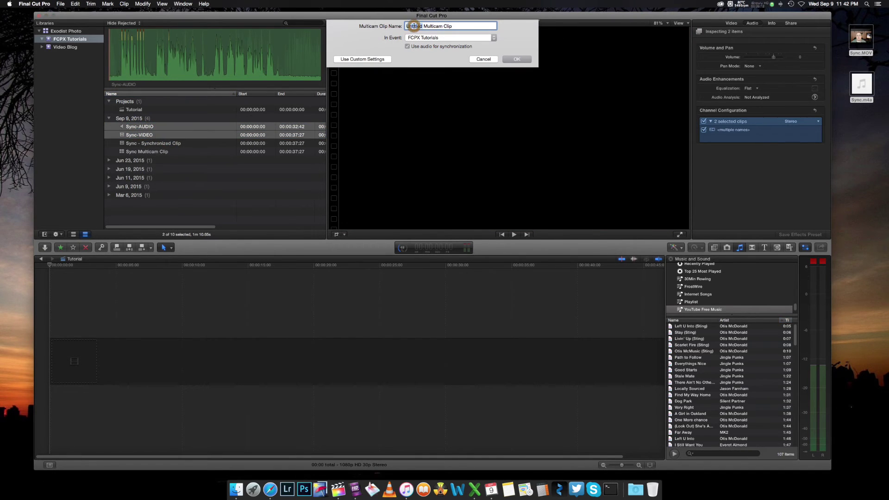
double_click(414, 26)
type("Sync2")
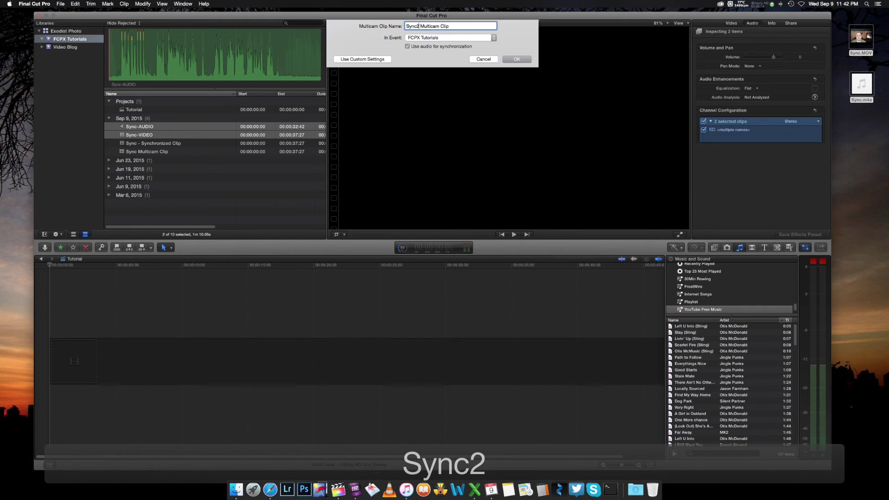
key("Return")
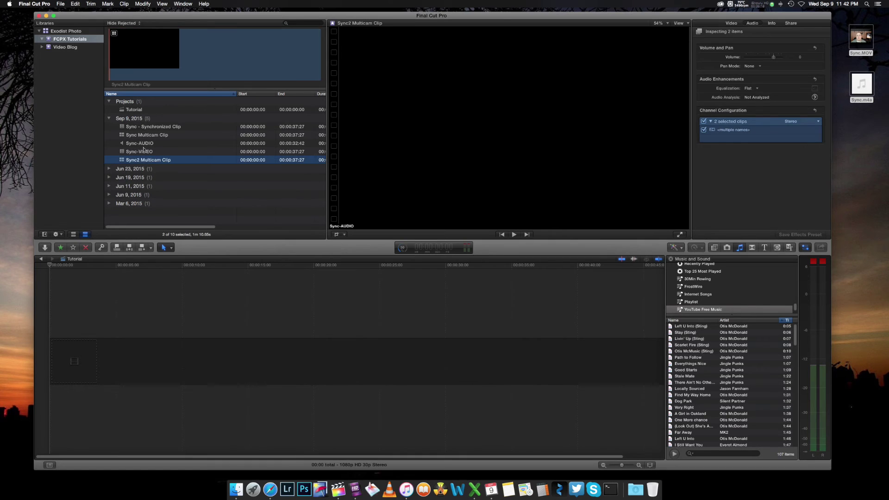
left_click(151, 161)
Step: Place Sync2 Multicam Clip at the timeline start and set its active video angle to Sync-VIDEO
left_click_drag(145, 161, 51, 340)
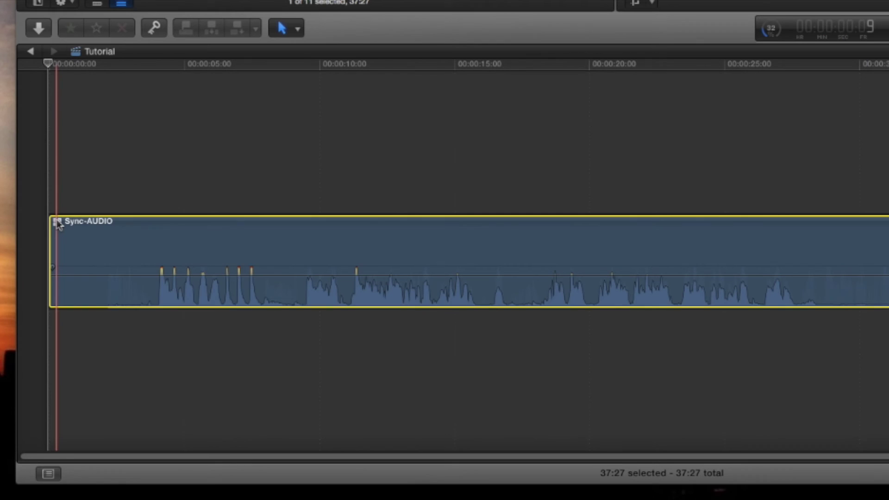
right_click(56, 343)
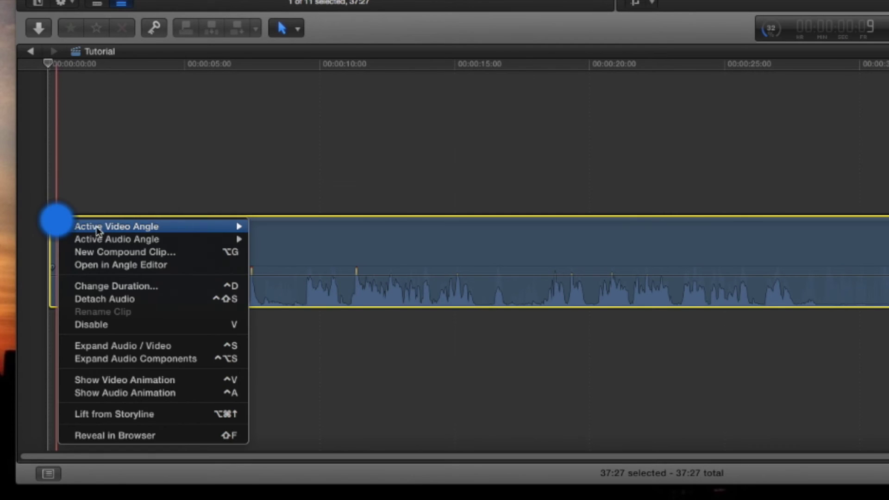
mouse_move(179, 228)
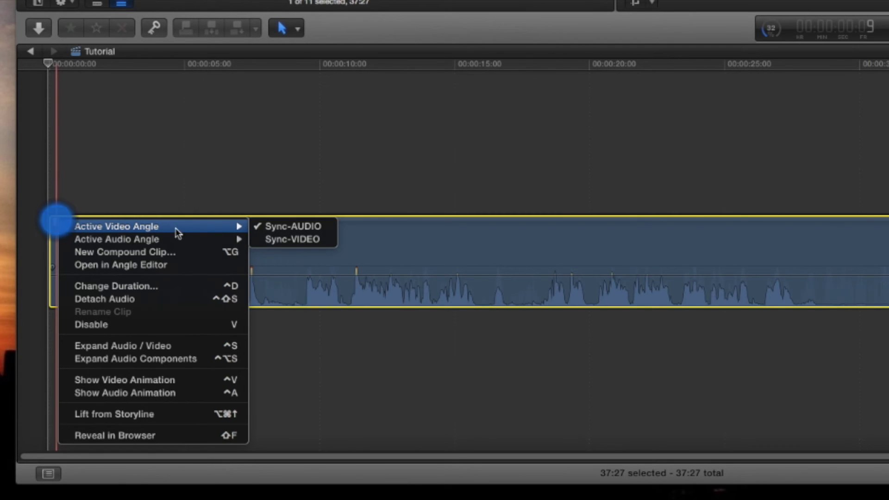
left_click(294, 240)
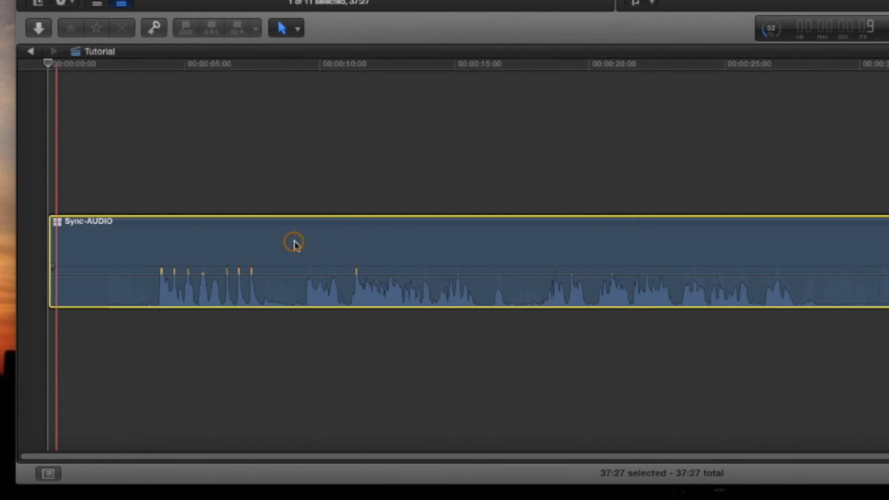
Step: Set the clip's active audio angle to Sync-AUDIO
right_click(55, 223)
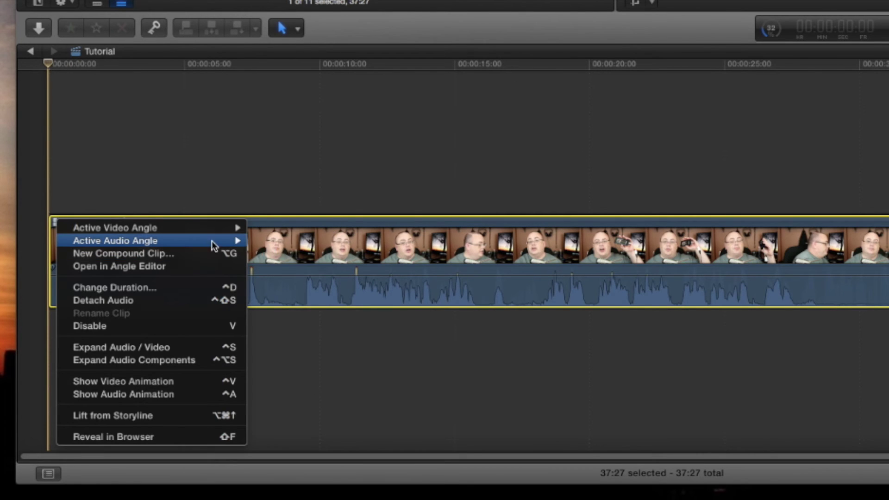
mouse_move(217, 241)
left_click(291, 241)
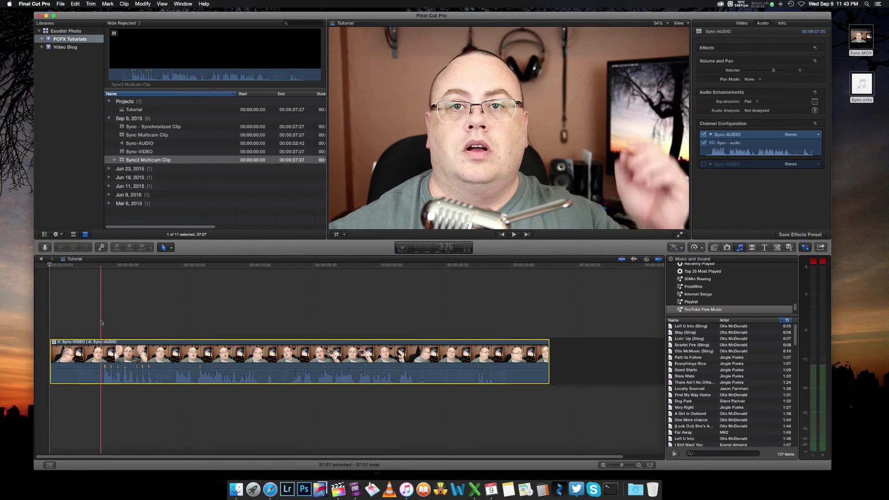
Step: Split the Sync2 multicam clip at about 17 seconds with Cmd+B
left_click(101, 322)
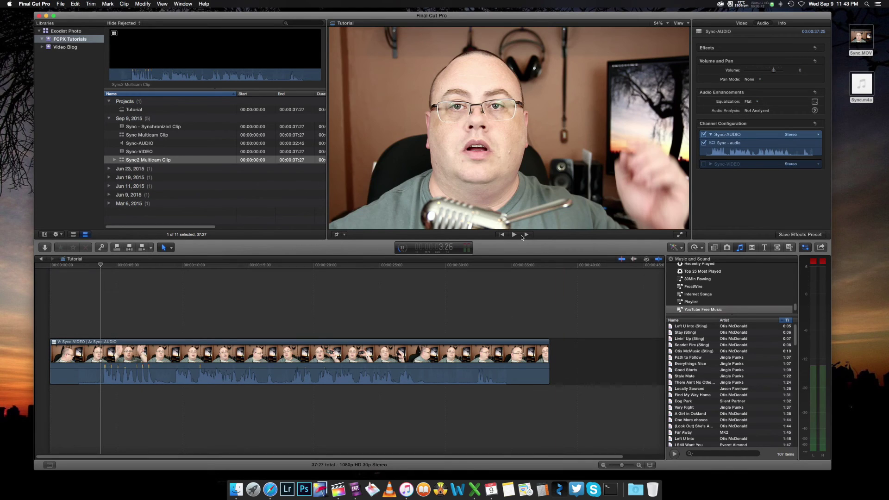
right_click(55, 342)
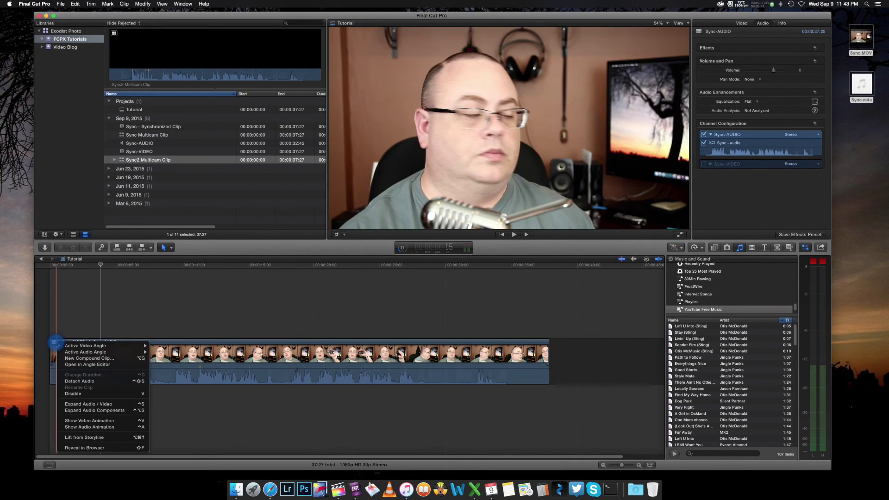
left_click(262, 316)
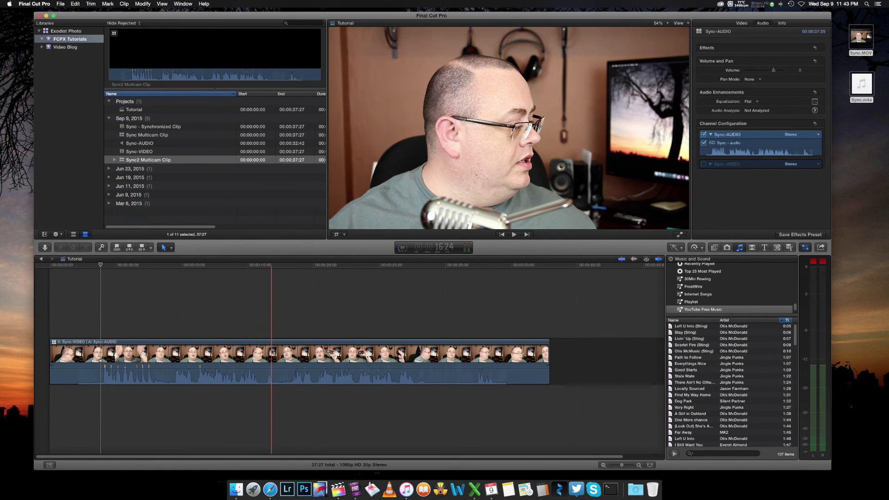
key("super+b")
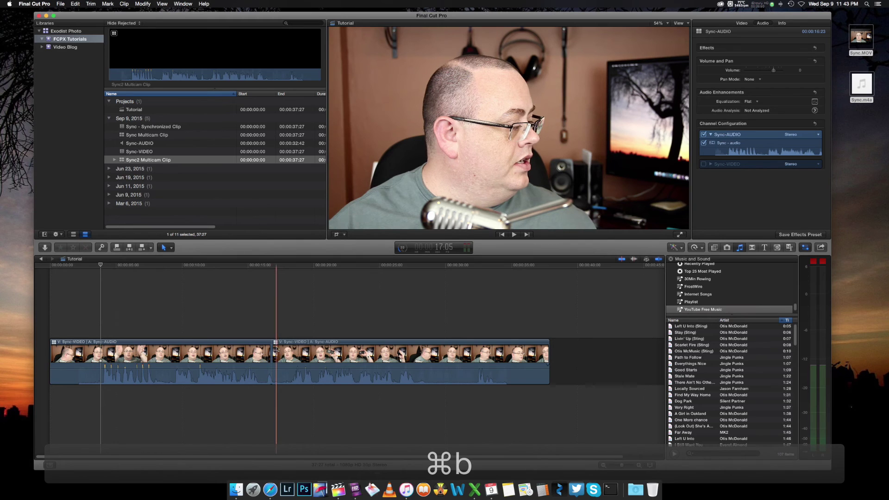
Step: Switch the second part's active audio angle to Sync-VIDEO
right_click(277, 345)
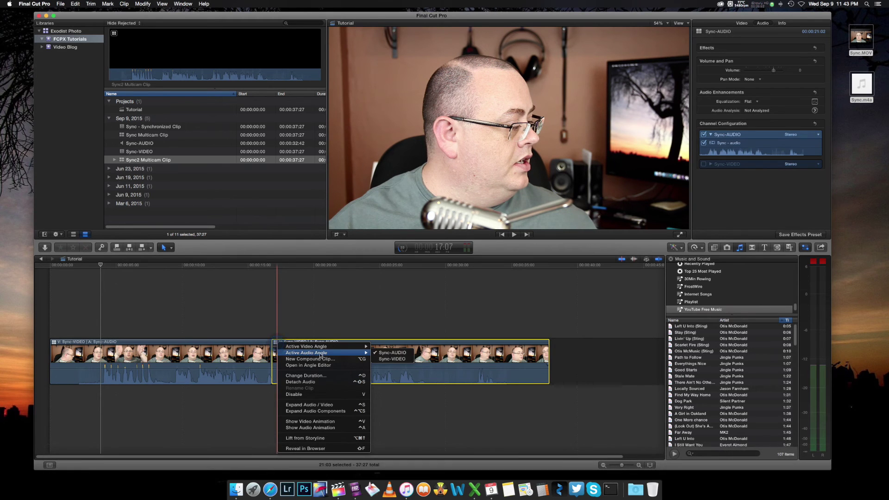
mouse_move(324, 353)
left_click(390, 359)
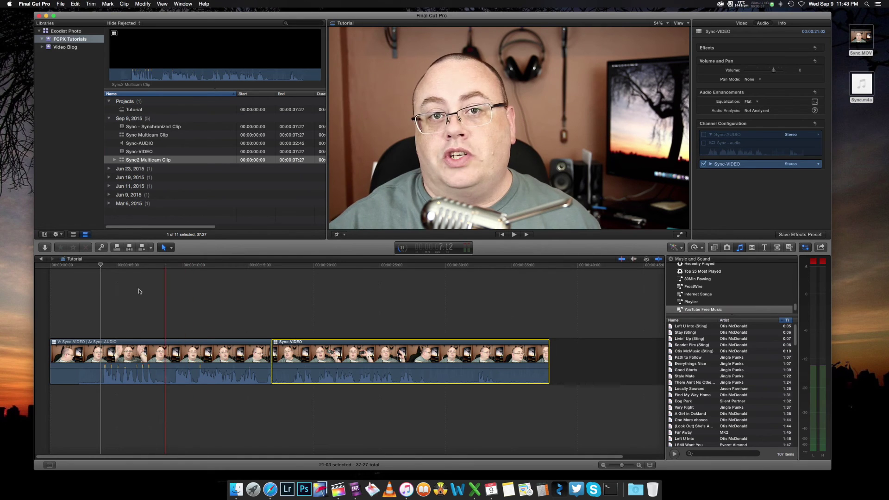
left_click(49, 281)
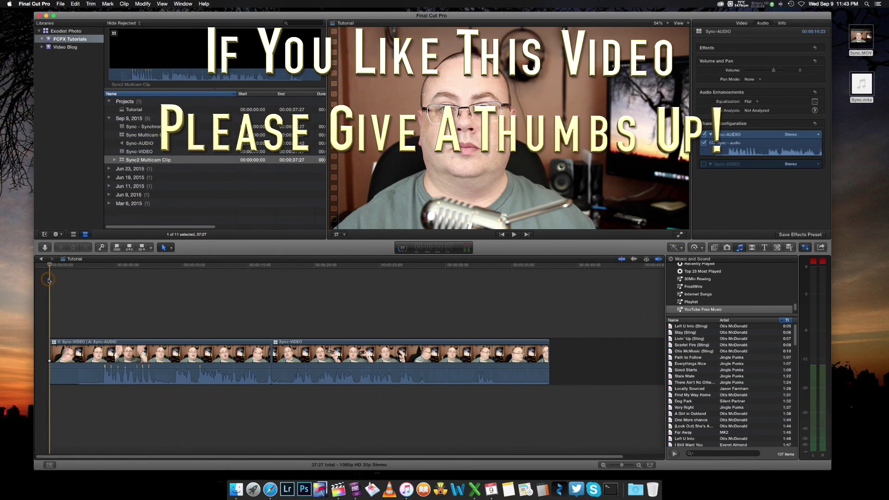